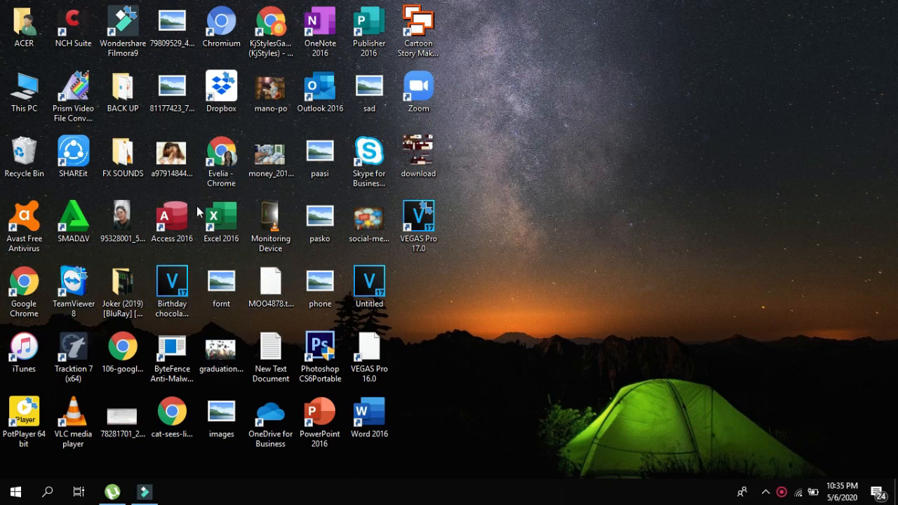
In Google Chrome, search the web for "logo maker" and go to the LogoMaker.com site from the results.
{"action": "double_click", "coordinate": [233, 165]}
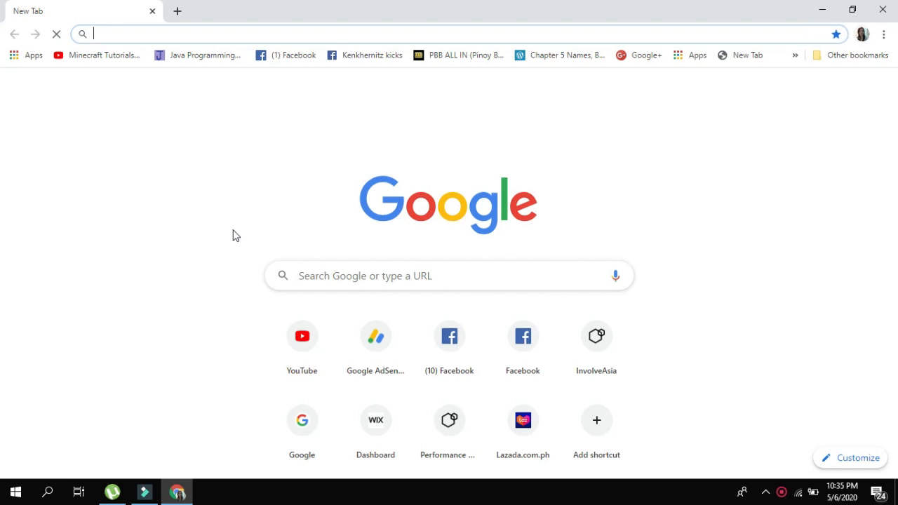
{"action": "type", "text": "logo maker"}
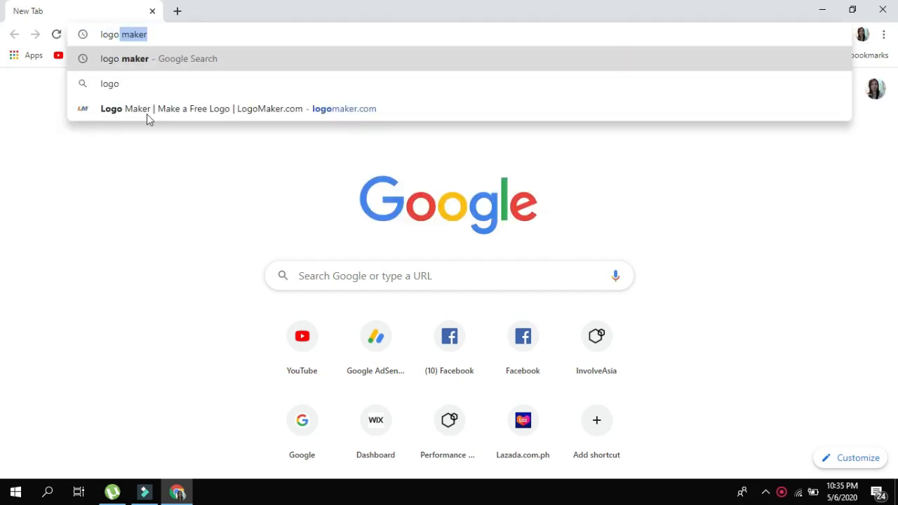
{"action": "left_click", "coordinate": [180, 61]}
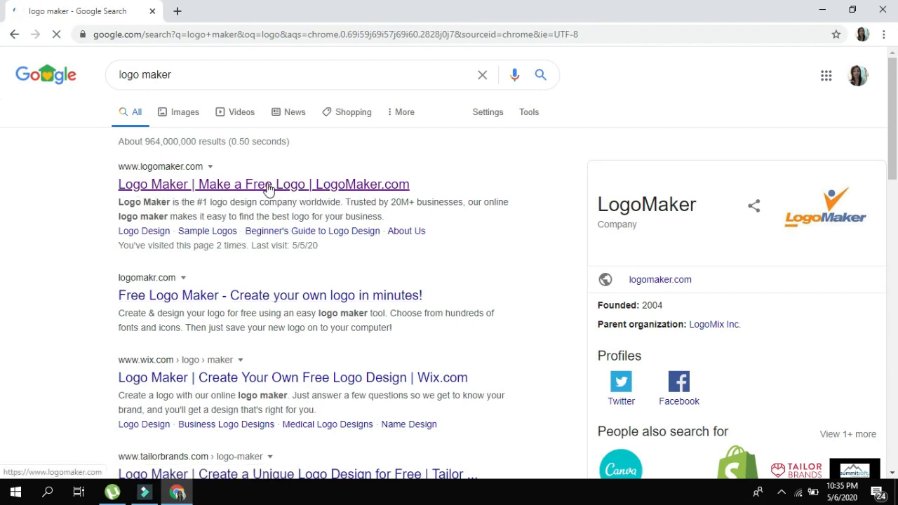
{"action": "left_click", "coordinate": [268, 188]}
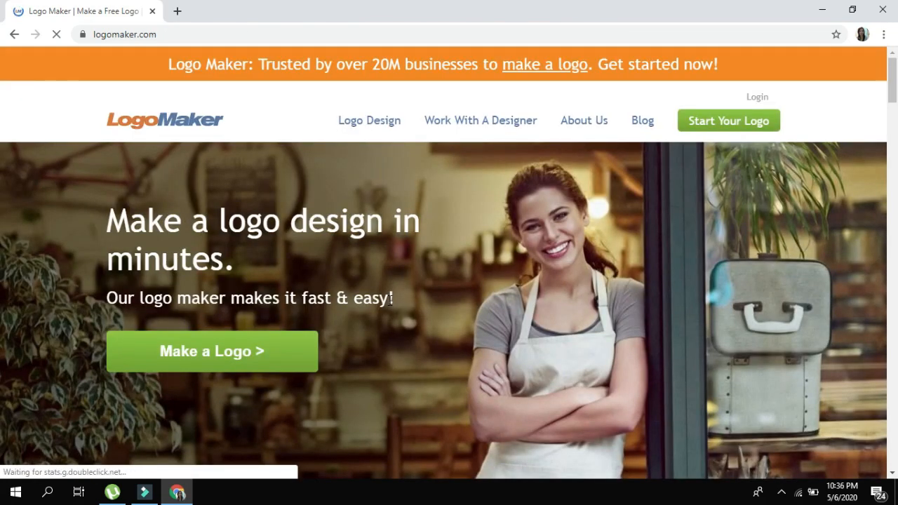
Dismiss the news notification and start making a logo from the LogoMaker home page.
{"action": "left_click", "coordinate": [876, 385]}
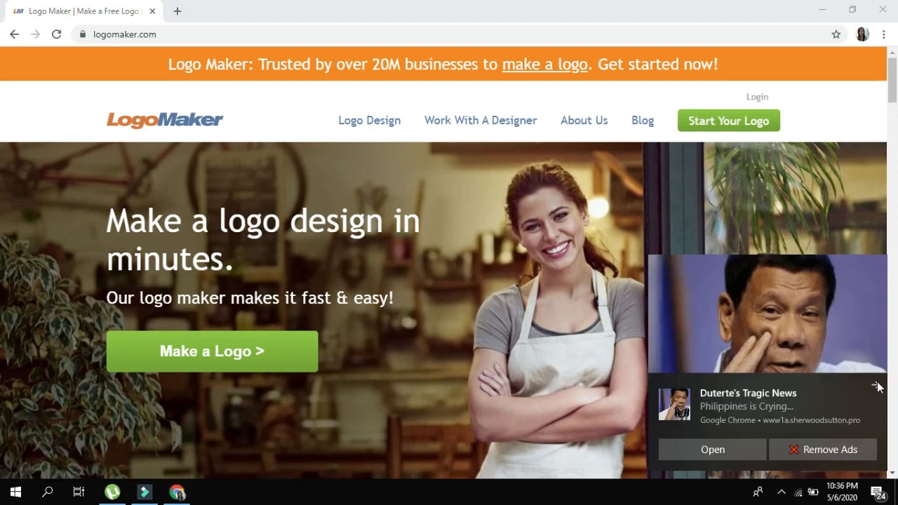
{"action": "left_click", "coordinate": [876, 386]}
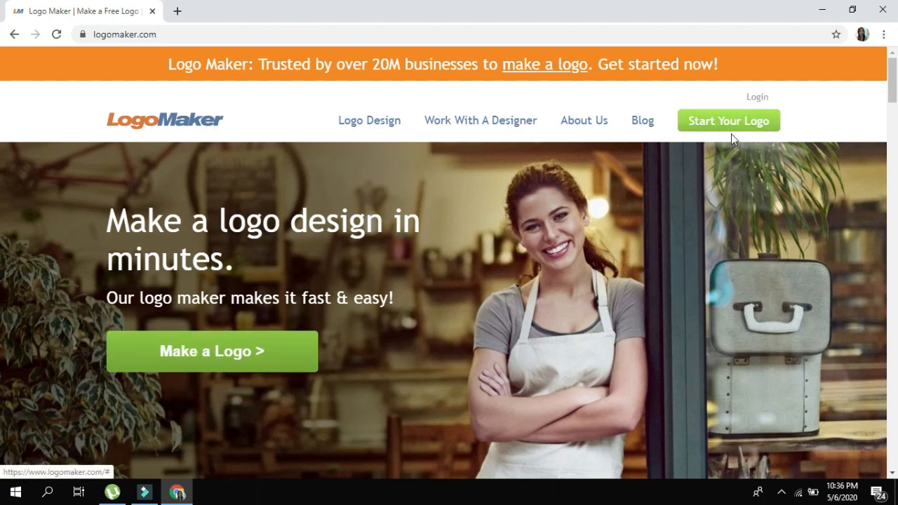
{"action": "left_click", "coordinate": [215, 359]}
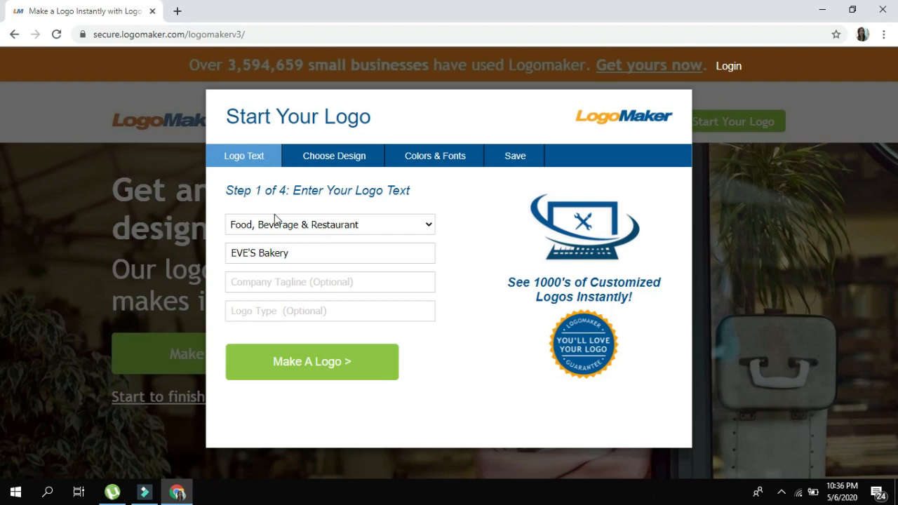
Choose the Food, Beverage & Restaurant industry, submit the logo text form for EVE'S Bakery, and dismiss the ad notification.
{"action": "left_click", "coordinate": [428, 226]}
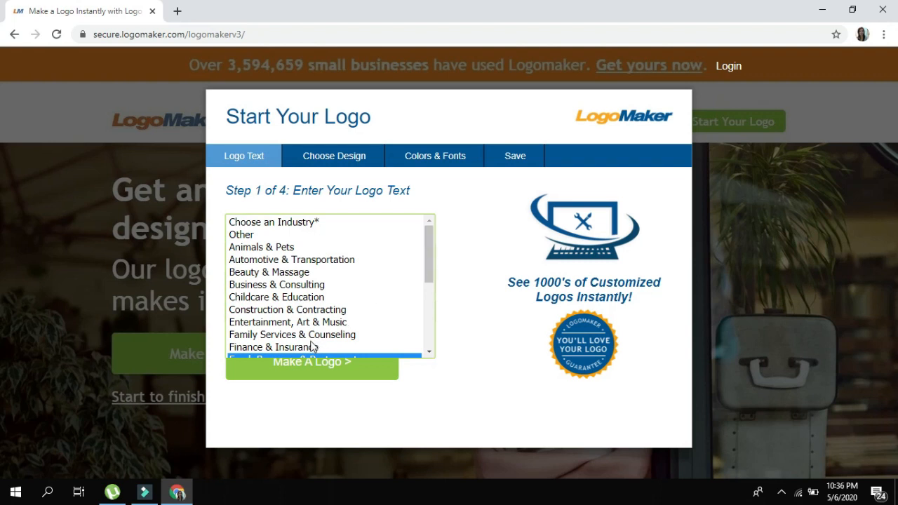
{"action": "left_click_drag", "start_coordinate": [430, 257], "coordinate": [429, 271]}
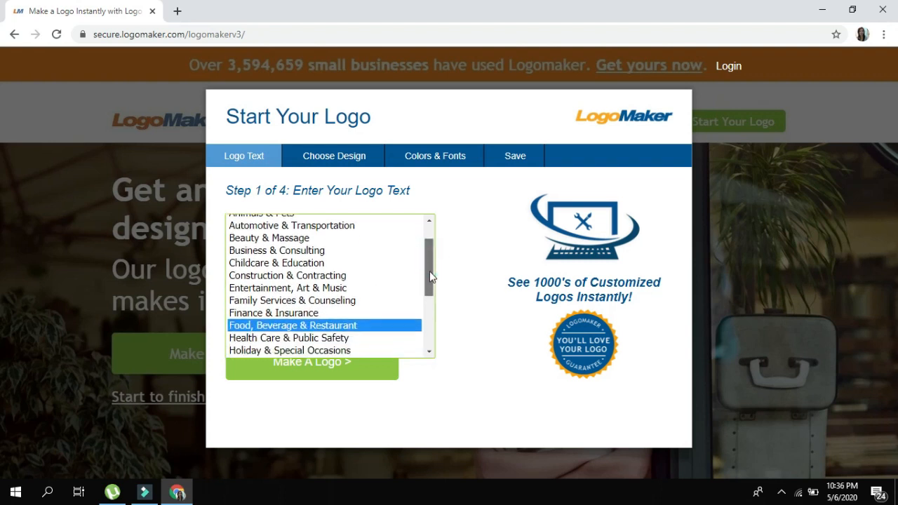
{"action": "left_click", "coordinate": [317, 324]}
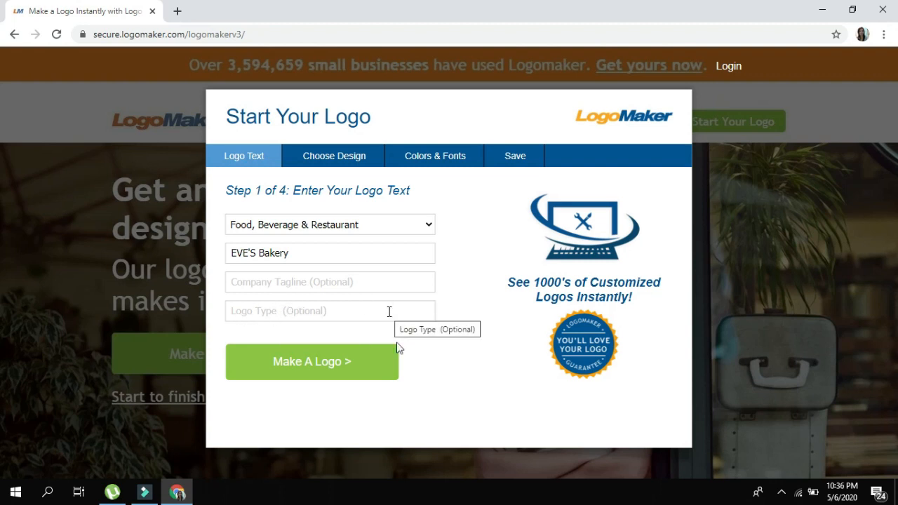
{"action": "left_click", "coordinate": [303, 377]}
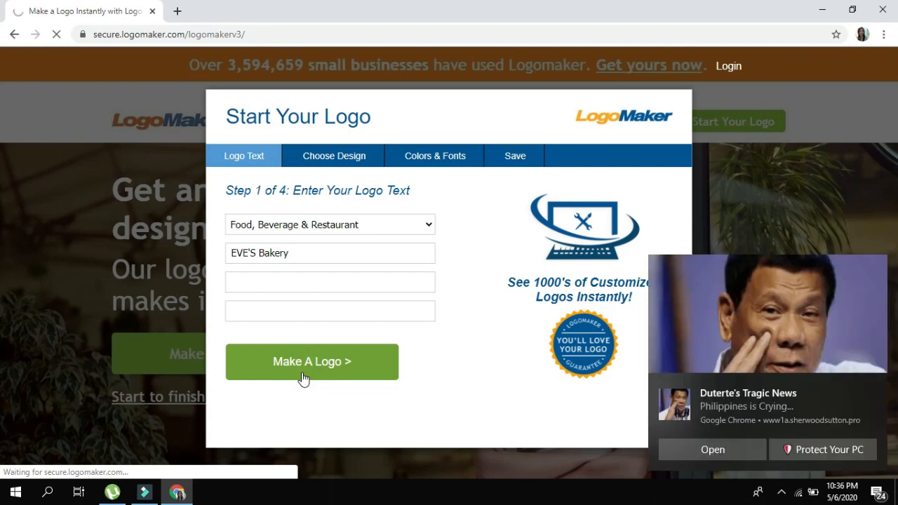
{"action": "left_click", "coordinate": [875, 387]}
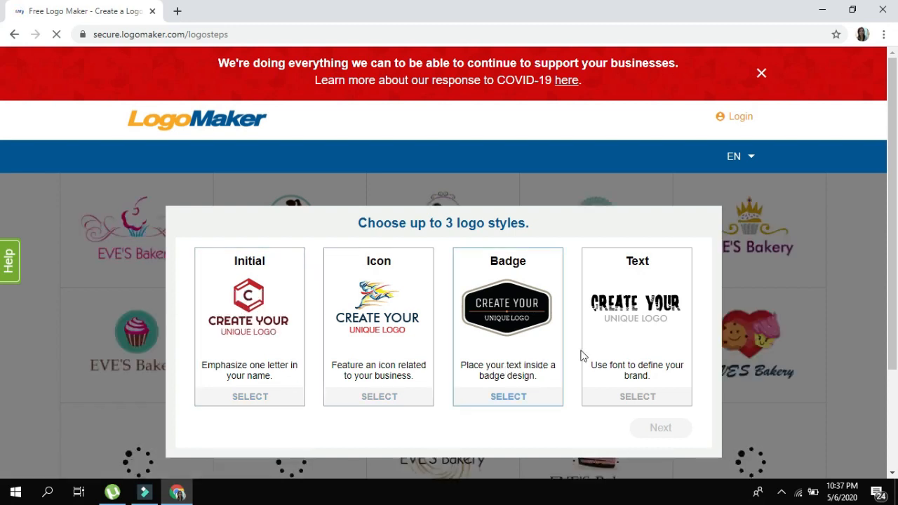
Choose the Initial, Icon and Badge logo styles and continue to the font choices.
{"action": "left_click", "coordinate": [253, 348]}
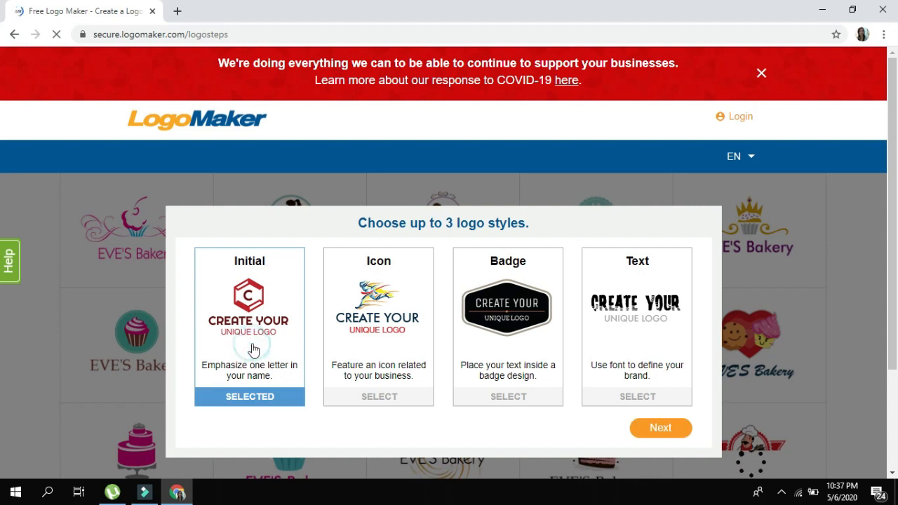
{"action": "left_click", "coordinate": [403, 341]}
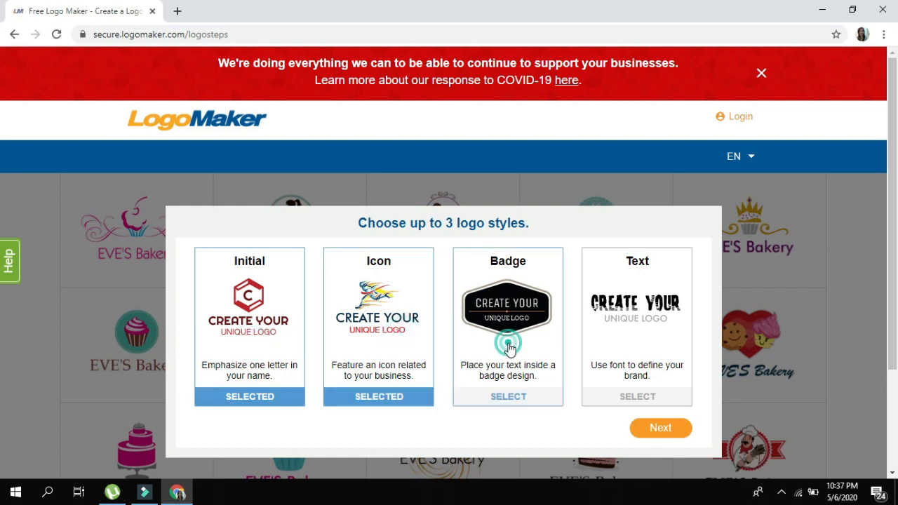
{"action": "left_click", "coordinate": [508, 345]}
{"action": "left_click", "coordinate": [660, 428]}
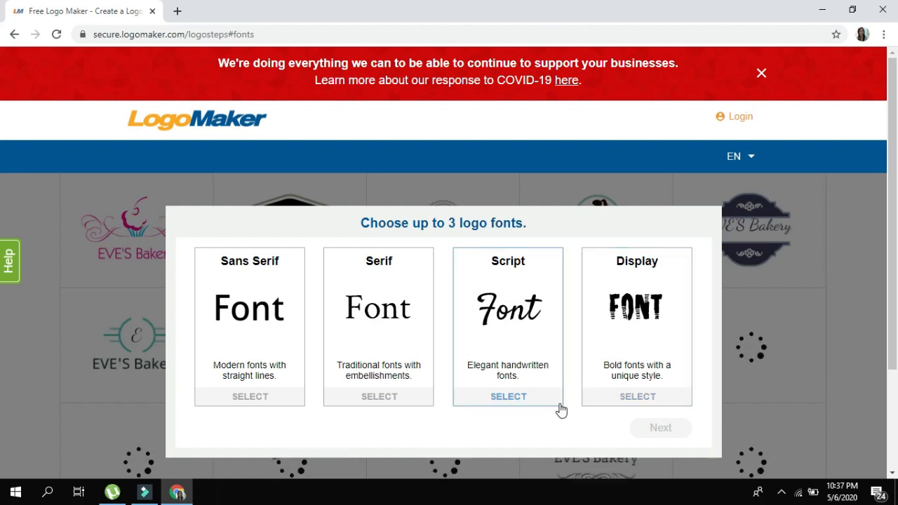
Choose the Sans Serif, Serif and Script logo fonts and continue to the layout choices.
{"action": "left_click", "coordinate": [277, 321]}
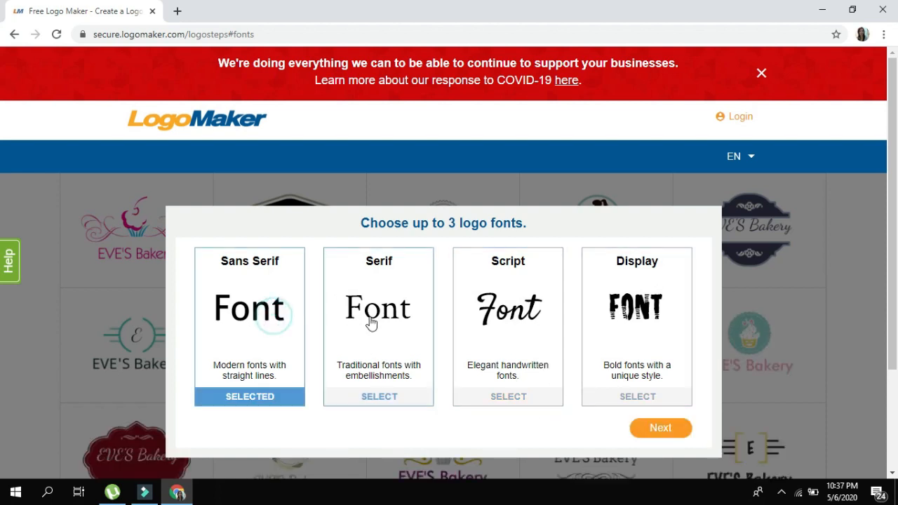
{"action": "left_click", "coordinate": [370, 322]}
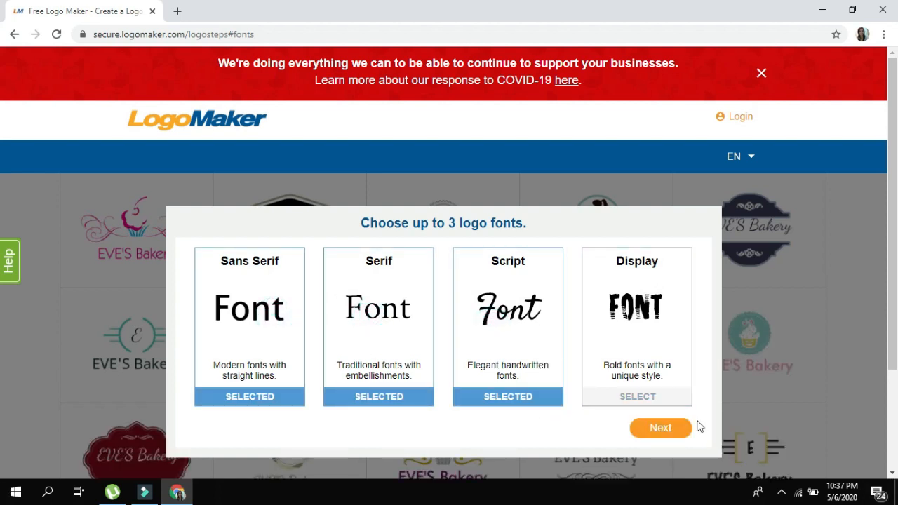
{"action": "left_click", "coordinate": [664, 434]}
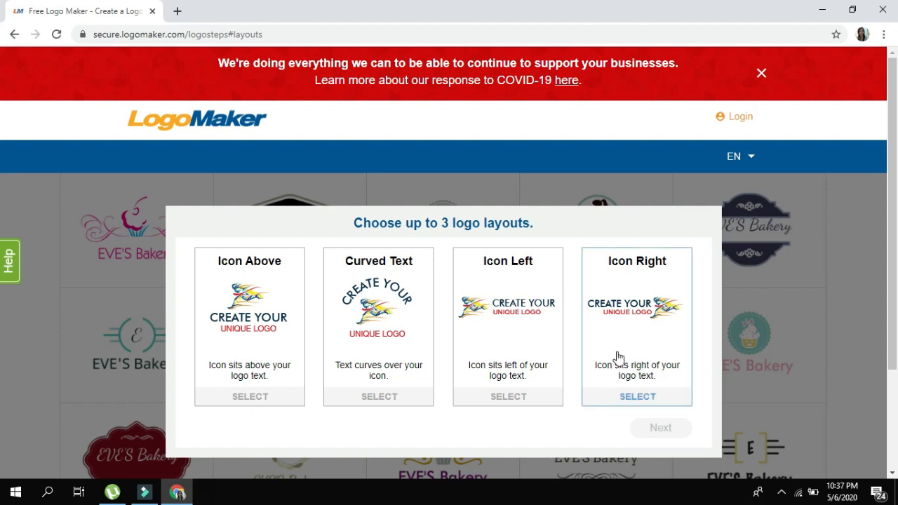
Choose the Icon Above, Icon Left and Icon Right logo layouts and continue to the generated designs.
{"action": "left_click", "coordinate": [252, 337]}
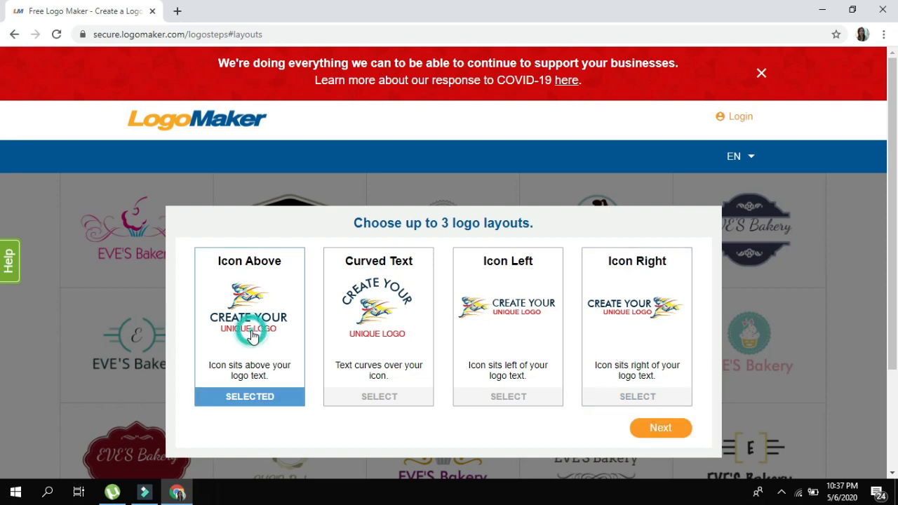
{"action": "left_click", "coordinate": [515, 331]}
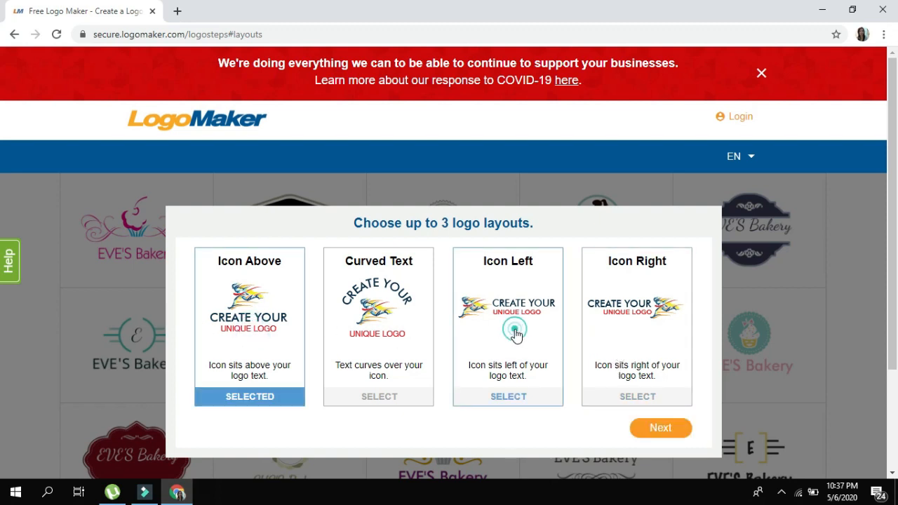
{"action": "left_click", "coordinate": [625, 321]}
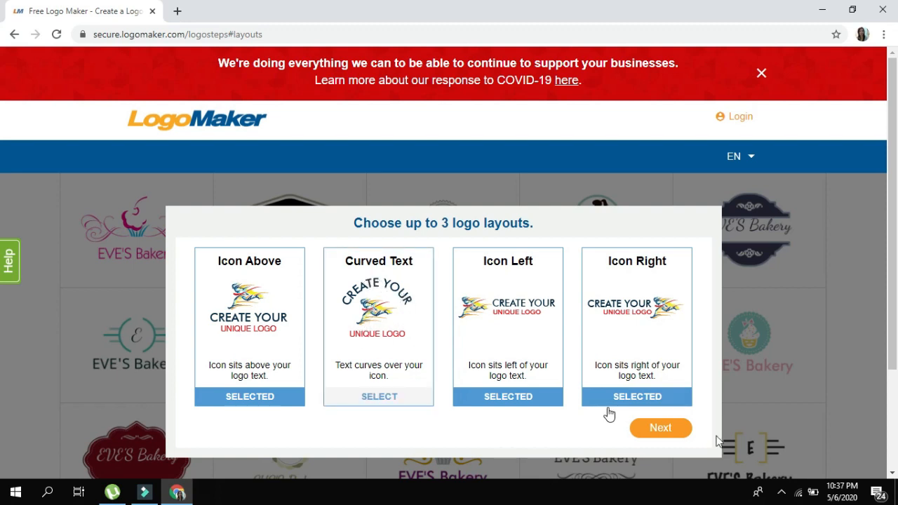
{"action": "left_click", "coordinate": [660, 429]}
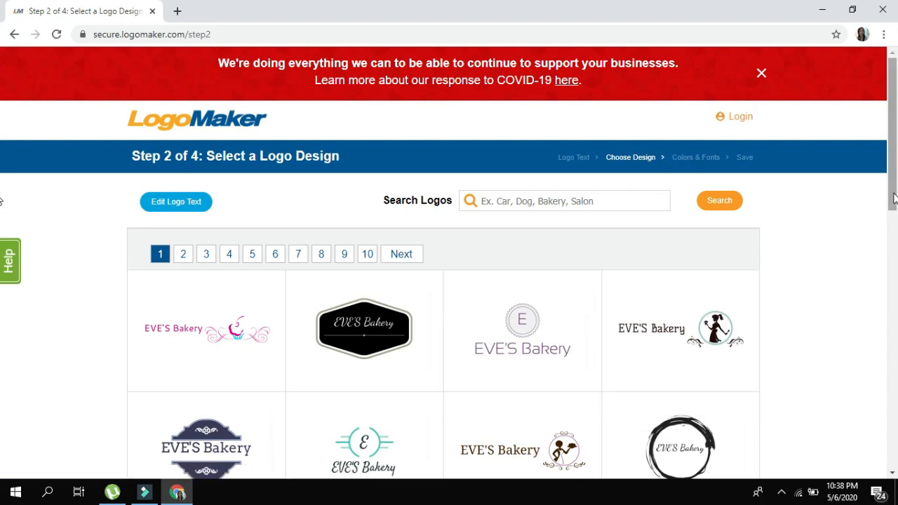
Look through the EVE'S Bakery logo designs on the first results page.
{"action": "scroll", "coordinate": [3, 203], "scroll_direction": "down", "scroll_amount": 2}
{"action": "scroll", "coordinate": [2, 240], "scroll_direction": "down", "scroll_amount": 2}
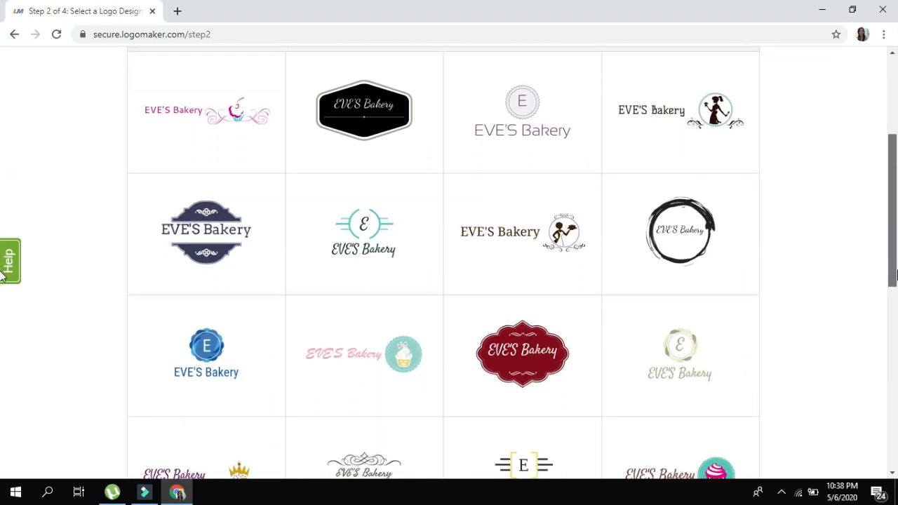
{"action": "left_click_drag", "start_coordinate": [894, 275], "coordinate": [894, 199]}
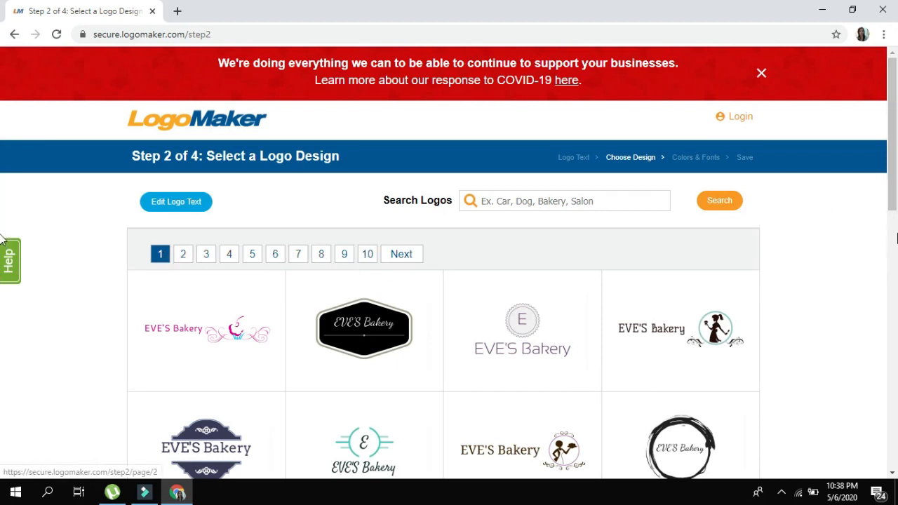
{"action": "left_click_drag", "start_coordinate": [895, 197], "coordinate": [896, 216]}
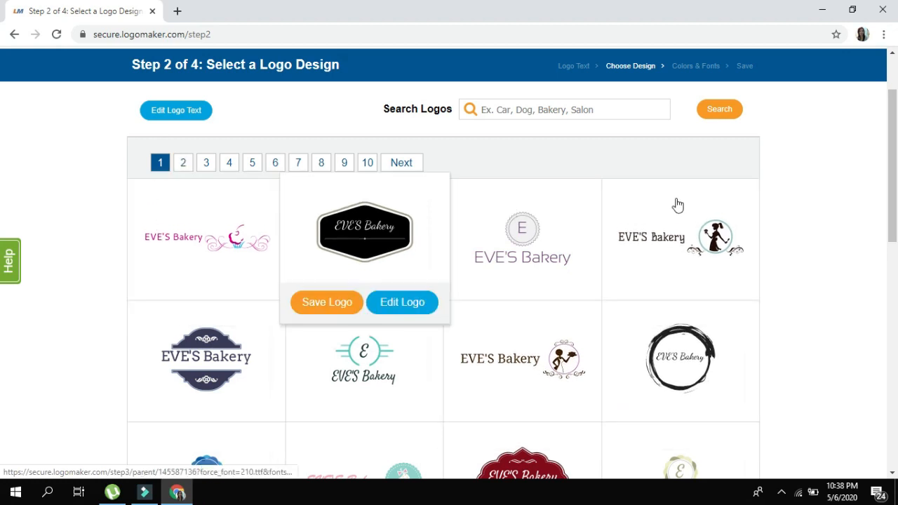
{"action": "left_click_drag", "start_coordinate": [896, 210], "coordinate": [896, 235]}
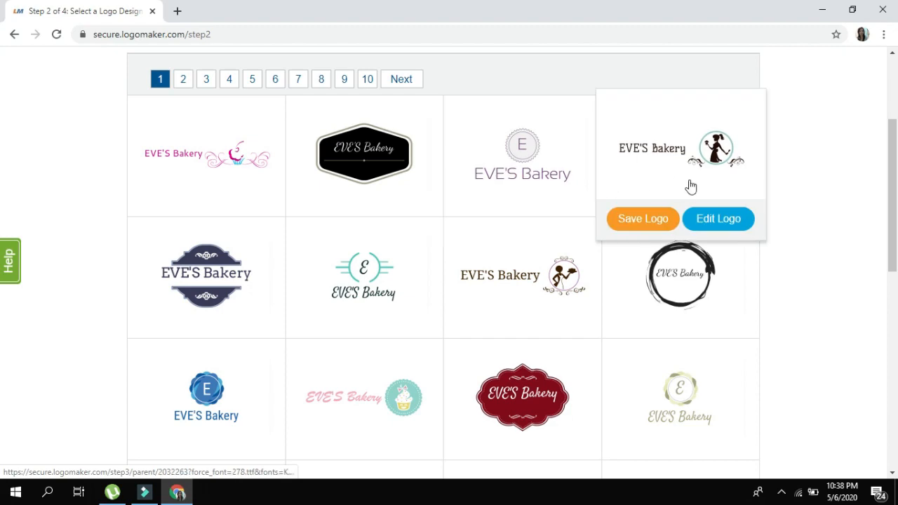
{"action": "left_click_drag", "start_coordinate": [894, 217], "coordinate": [876, 153]}
Go to page 2 of the logo designs and look through them to the end of the page.
{"action": "left_click", "coordinate": [180, 223]}
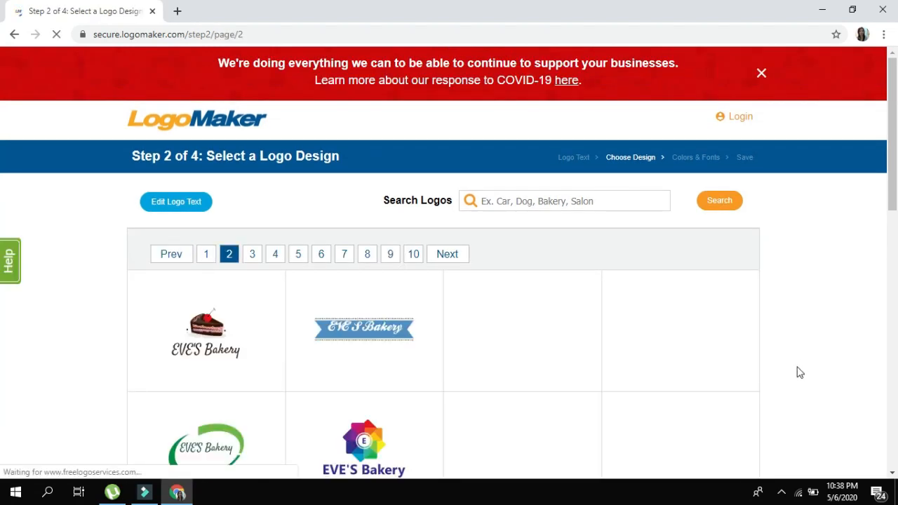
{"action": "mouse_move", "coordinate": [419, 361]}
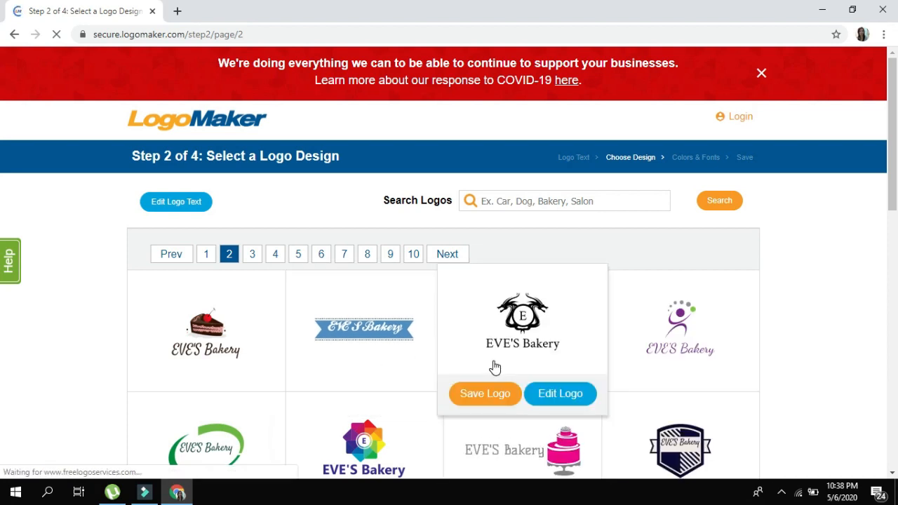
{"action": "scroll", "coordinate": [494, 367], "scroll_direction": "down", "scroll_amount": 2}
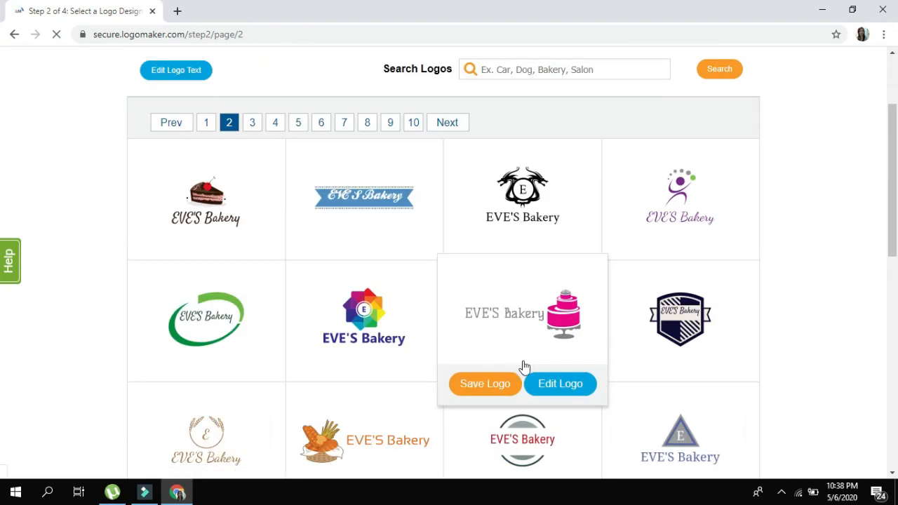
{"action": "mouse_move", "coordinate": [303, 371]}
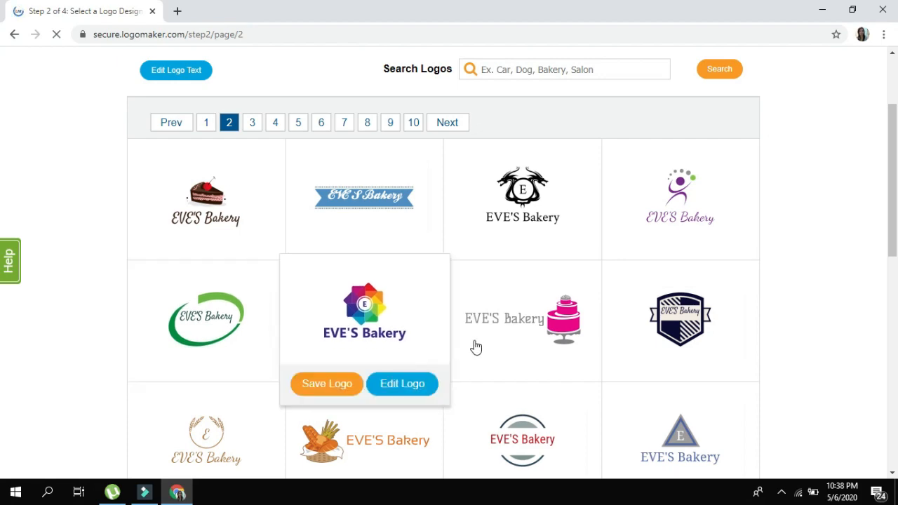
{"action": "scroll", "coordinate": [531, 359], "scroll_direction": "down", "scroll_amount": 2}
{"action": "scroll", "coordinate": [532, 359], "scroll_direction": "down", "scroll_amount": 6}
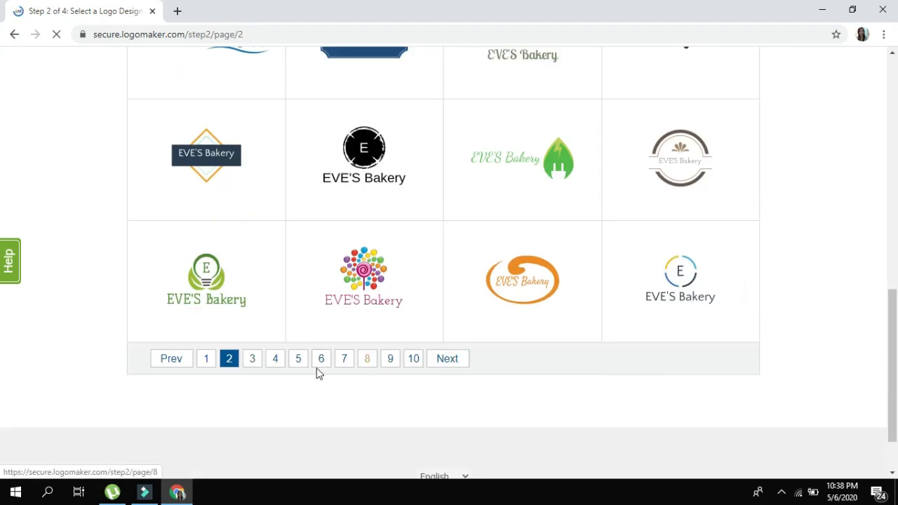
Look over the logo designs on page 3 and return to page 2.
{"action": "left_click", "coordinate": [253, 359]}
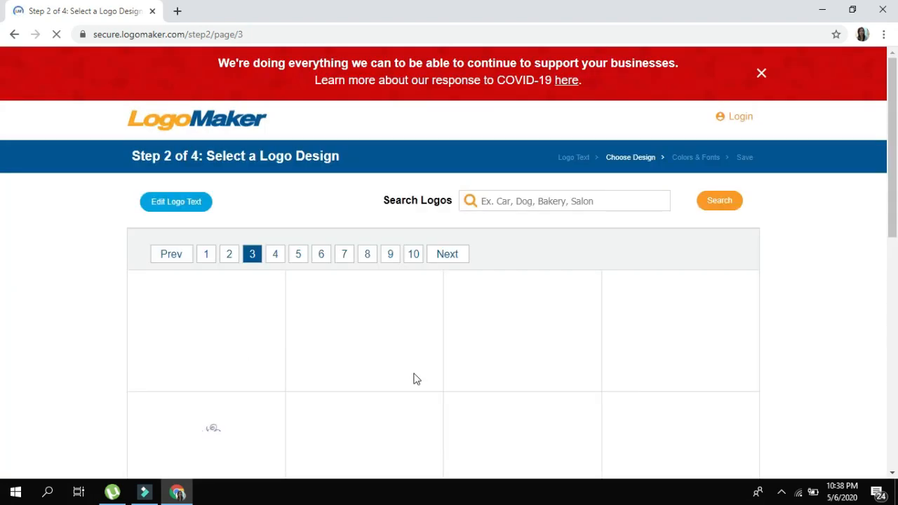
{"action": "mouse_move", "coordinate": [538, 372]}
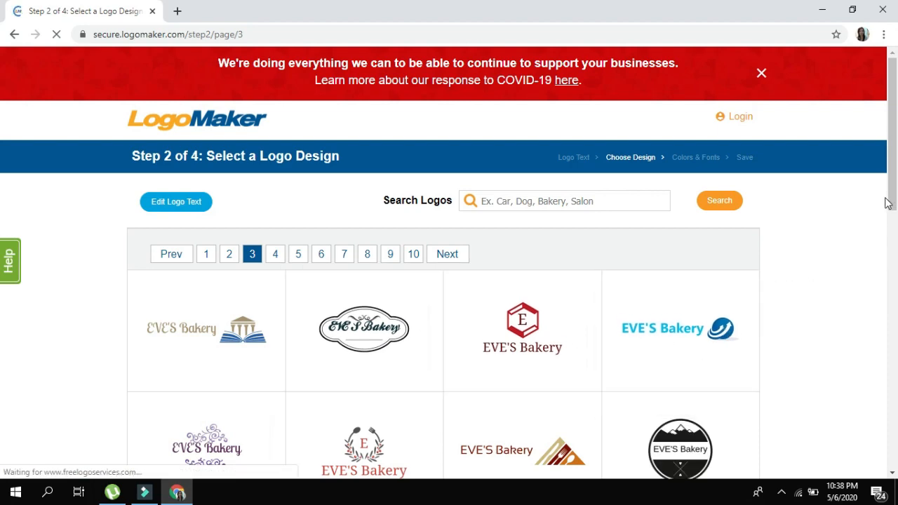
{"action": "mouse_move", "coordinate": [891, 203]}
{"action": "left_mouse_down"}
{"action": "mouse_move", "coordinate": [891, 419]}
{"action": "mouse_move", "coordinate": [888, 204]}
{"action": "left_mouse_up"}
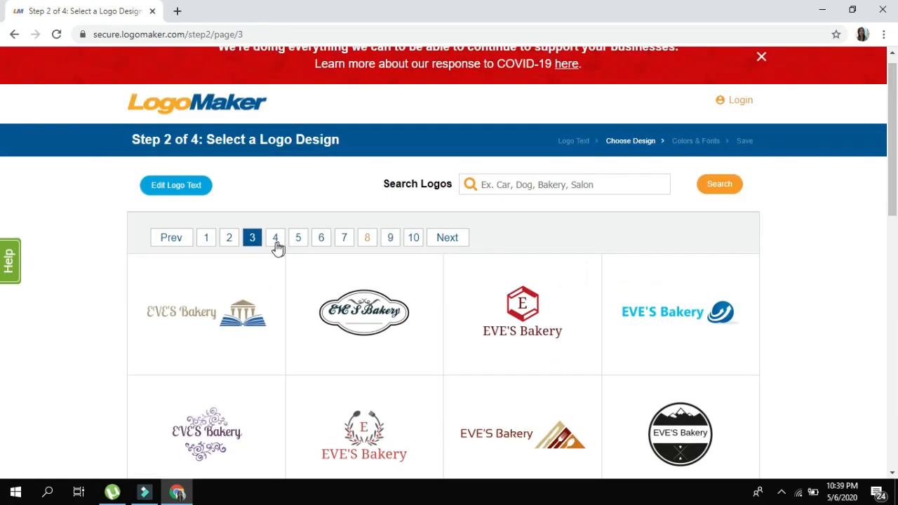
{"action": "left_click", "coordinate": [231, 240]}
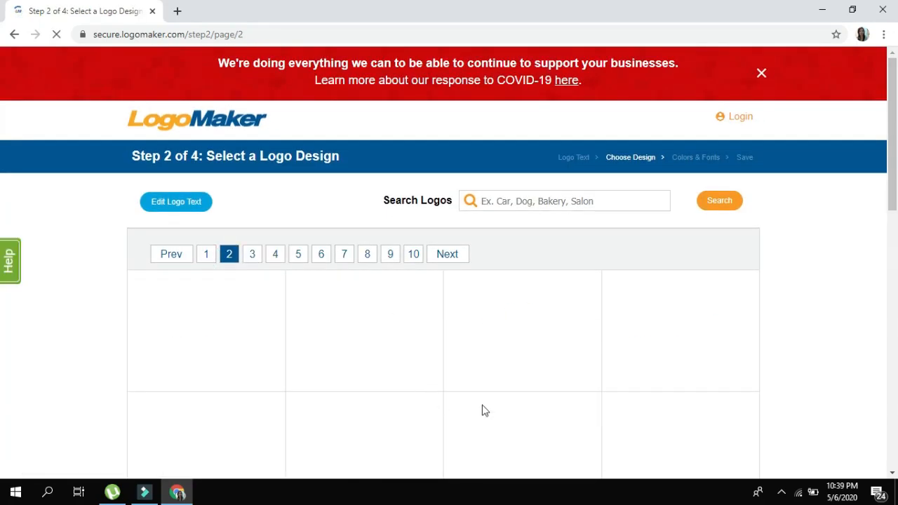
Open the chocolate cake slice with a cherry design from page 2 in the logo editor.
{"action": "mouse_move", "coordinate": [205, 340]}
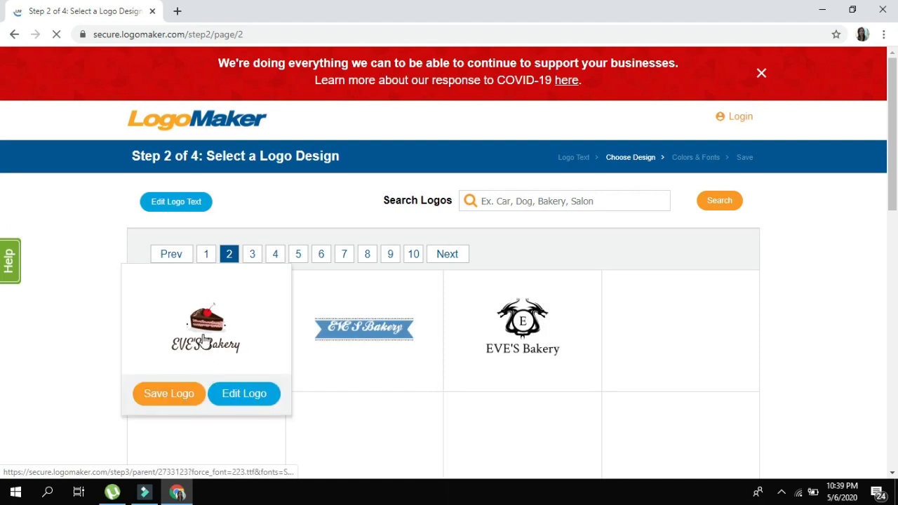
{"action": "left_click", "coordinate": [242, 398]}
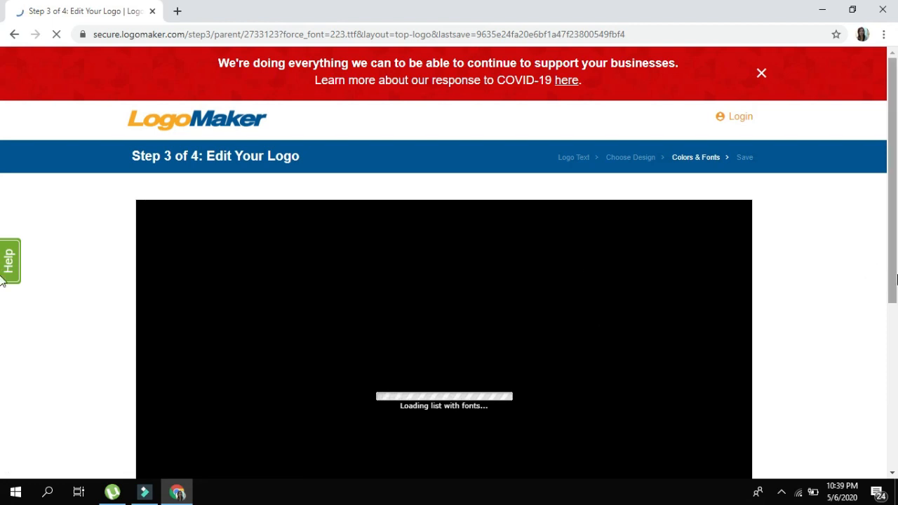
{"action": "left_click_drag", "start_coordinate": [896, 281], "coordinate": [897, 350]}
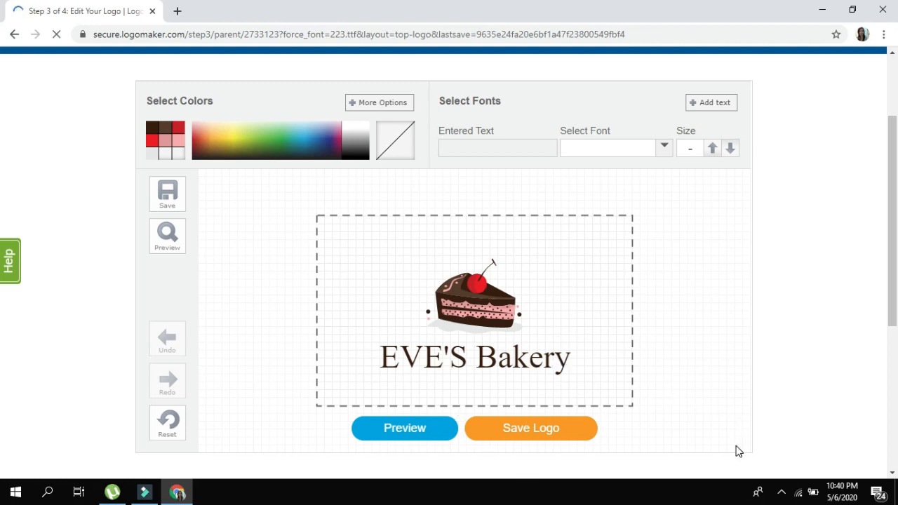
Enlarge the cake slice icon and reposition it just above the EVE'S Bakery text.
{"action": "left_click", "coordinate": [467, 295]}
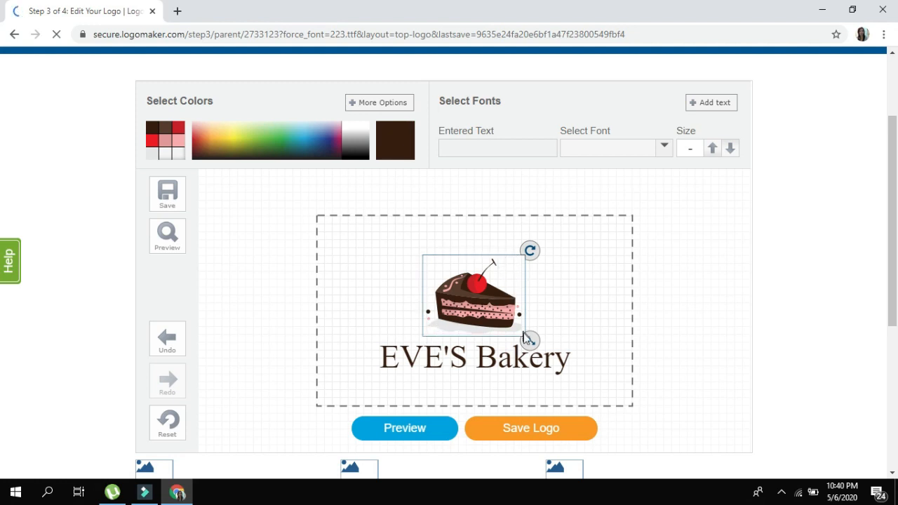
{"action": "left_click_drag", "start_coordinate": [535, 345], "coordinate": [559, 368]}
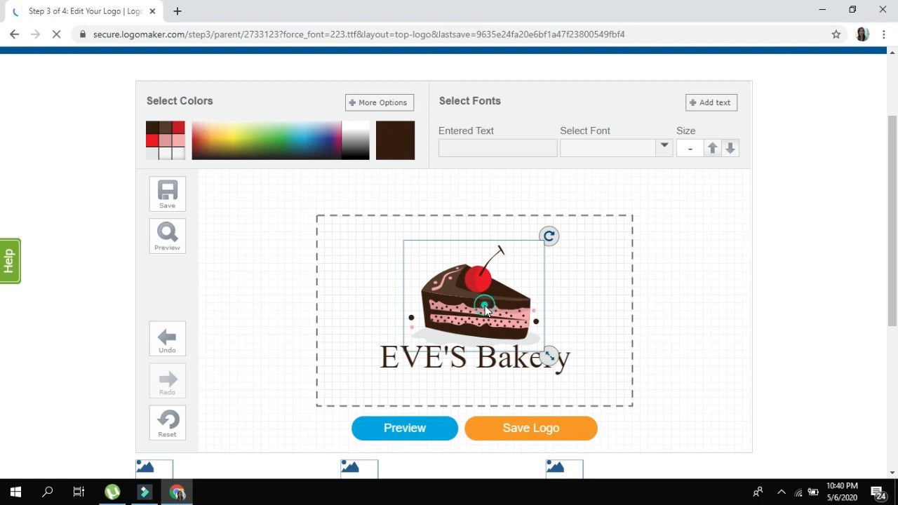
{"action": "left_click_drag", "start_coordinate": [486, 310], "coordinate": [481, 326]}
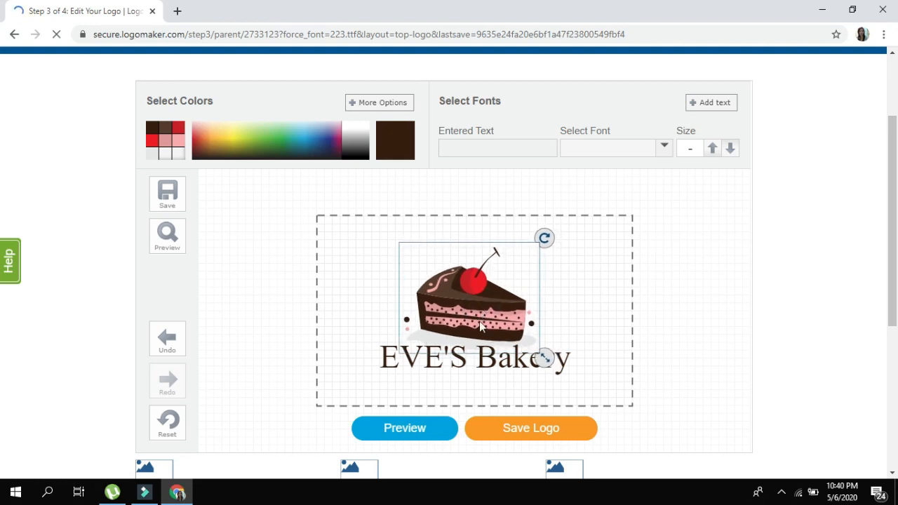
Set the font of the EVE'S Bakery text to advent.
{"action": "left_click", "coordinate": [484, 360]}
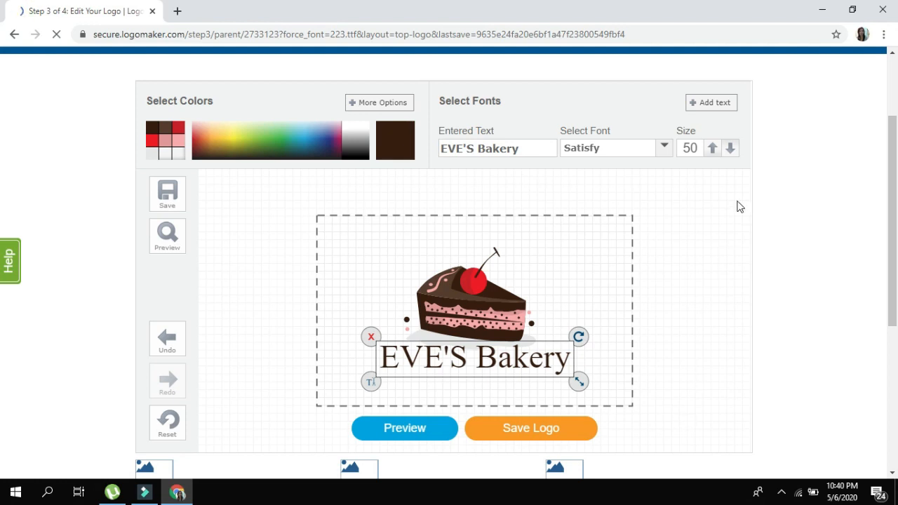
{"action": "left_click", "coordinate": [664, 148]}
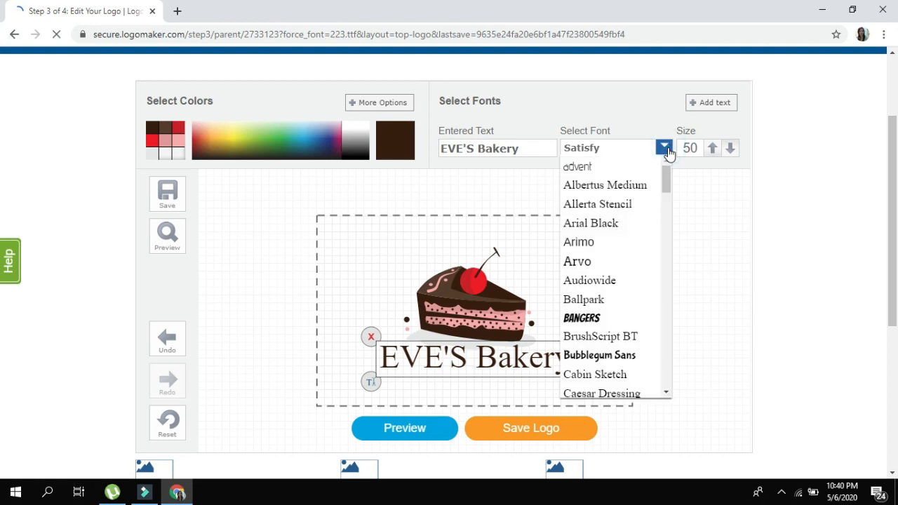
{"action": "left_click", "coordinate": [585, 167]}
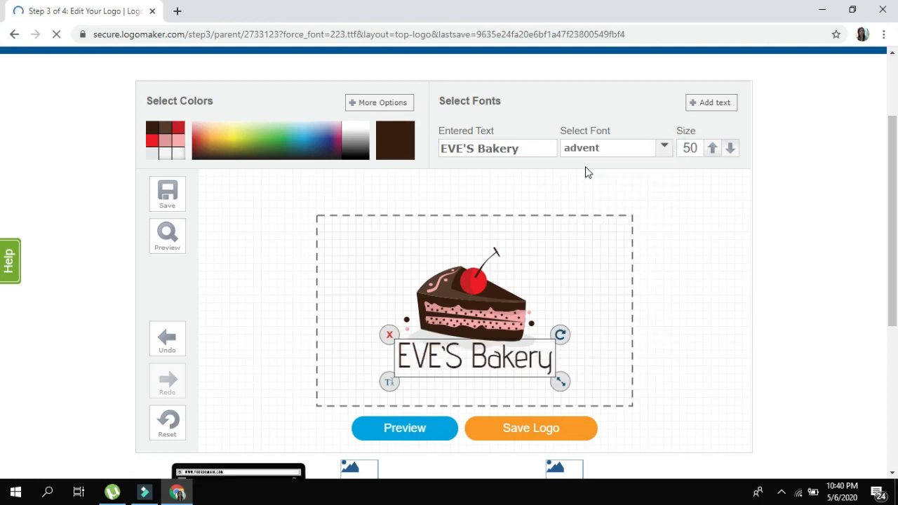
Change the EVE'S Bakery text's font to Lobster Two, check the logo preview and return to editing.
{"action": "left_click", "coordinate": [663, 148]}
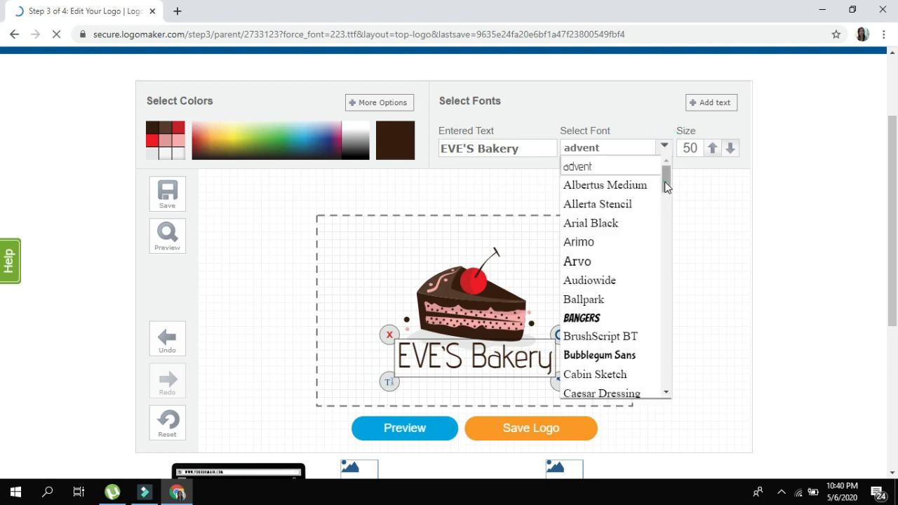
{"action": "scroll", "coordinate": [666, 197], "scroll_direction": "down", "scroll_amount": 3}
{"action": "scroll", "coordinate": [667, 215], "scroll_direction": "down", "scroll_amount": 4}
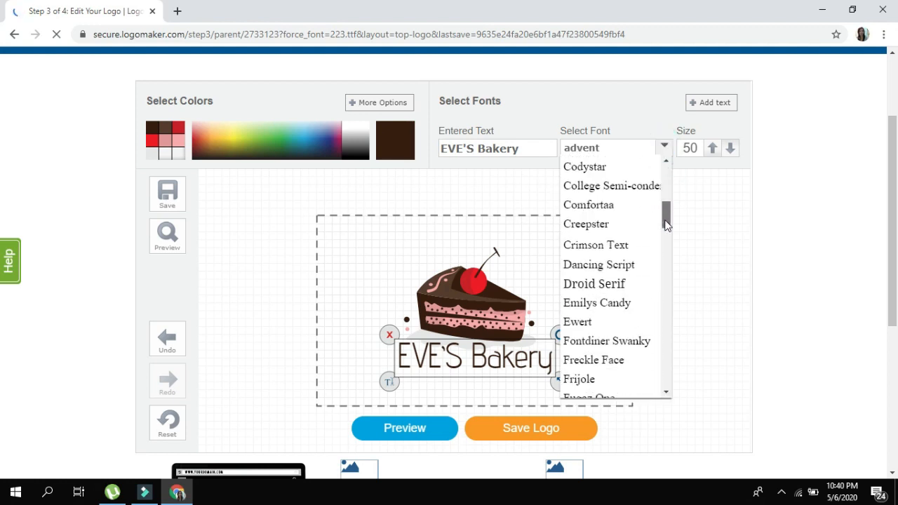
{"action": "left_click_drag", "start_coordinate": [664, 231], "coordinate": [667, 260]}
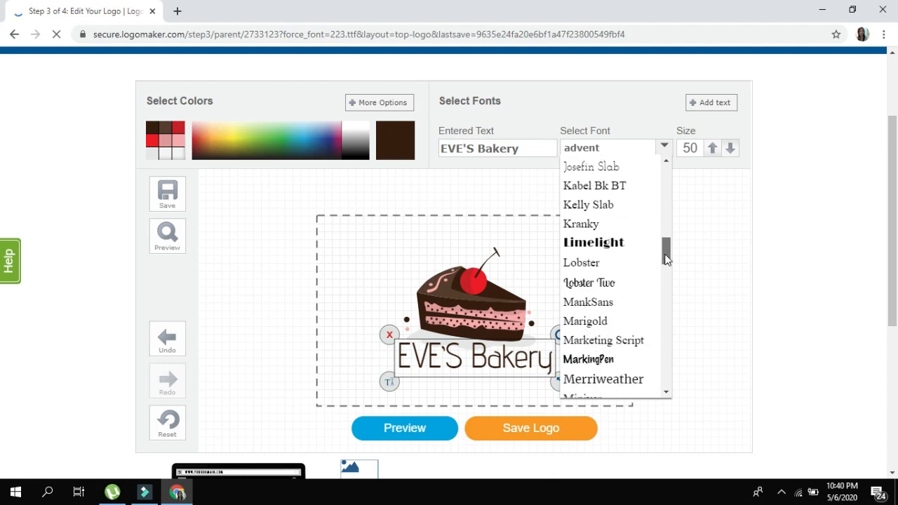
{"action": "left_click", "coordinate": [611, 282]}
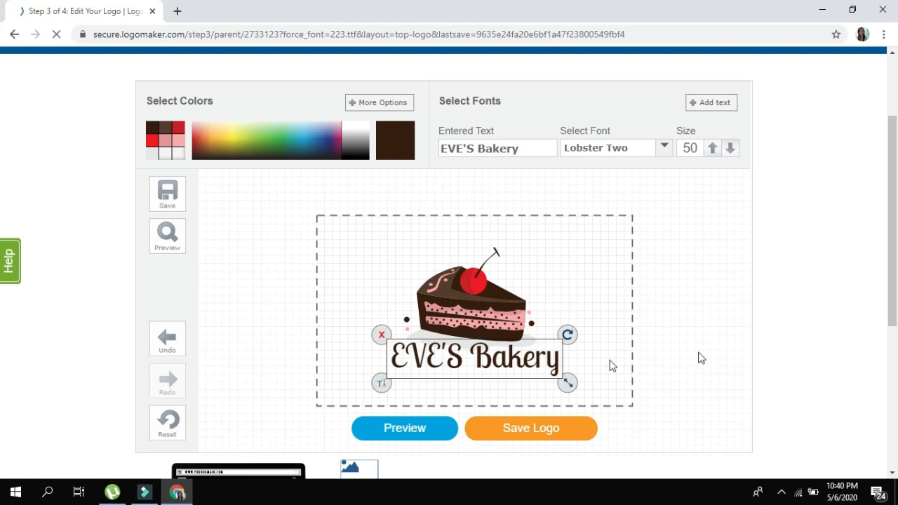
{"action": "left_click", "coordinate": [414, 437]}
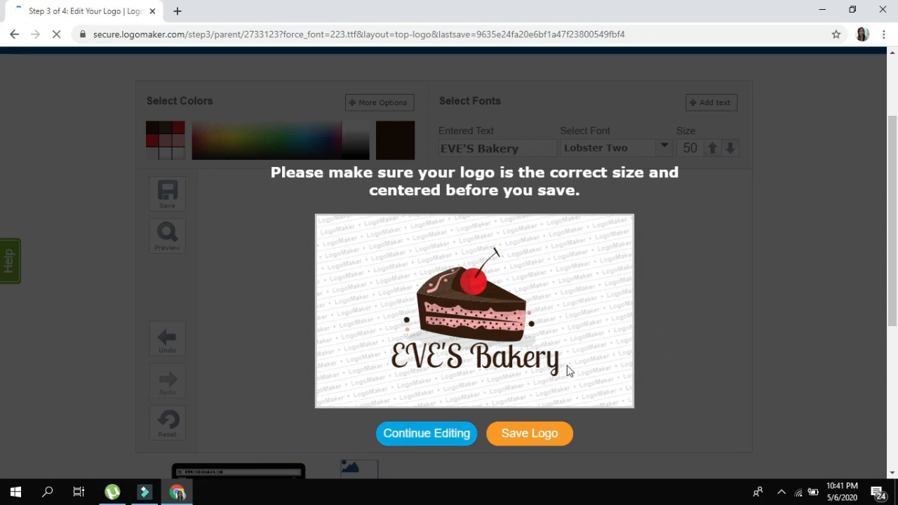
{"action": "left_click", "coordinate": [447, 446]}
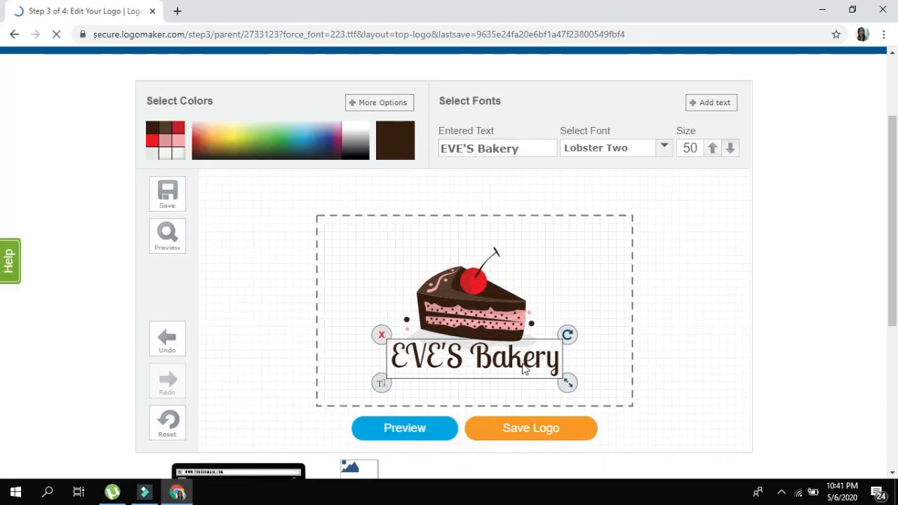
Try a layout with the EVE'S Bakery text at the canvas's upper edge and the cake slice at its left side.
{"action": "left_click", "coordinate": [496, 362]}
{"action": "left_click_drag", "start_coordinate": [497, 362], "coordinate": [508, 243]}
{"action": "left_click_drag", "start_coordinate": [476, 323], "coordinate": [396, 323]}
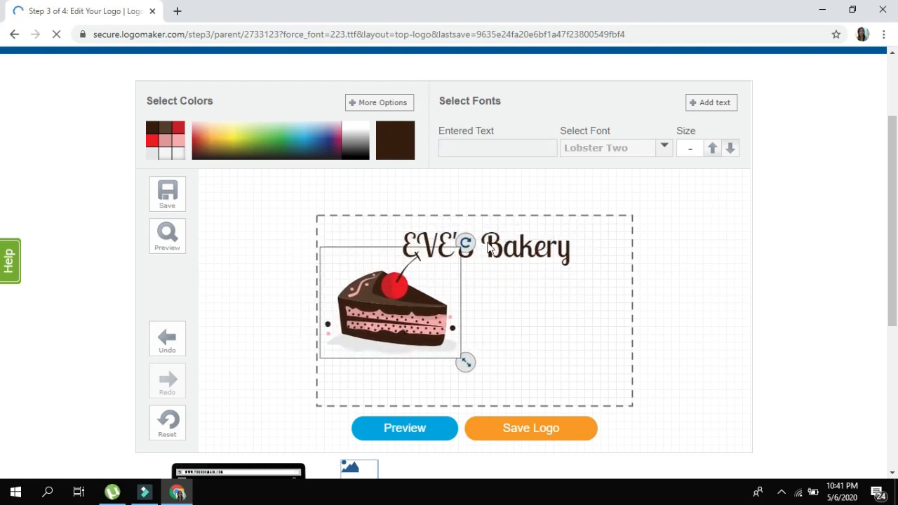
Arrange the cake slice in the middle of the canvas with the EVE'S Bakery text close beneath it.
{"action": "left_click_drag", "start_coordinate": [528, 269], "coordinate": [475, 372]}
{"action": "left_click", "coordinate": [546, 313]}
{"action": "left_click", "coordinate": [475, 308]}
{"action": "left_click_drag", "start_coordinate": [475, 307], "coordinate": [484, 298]}
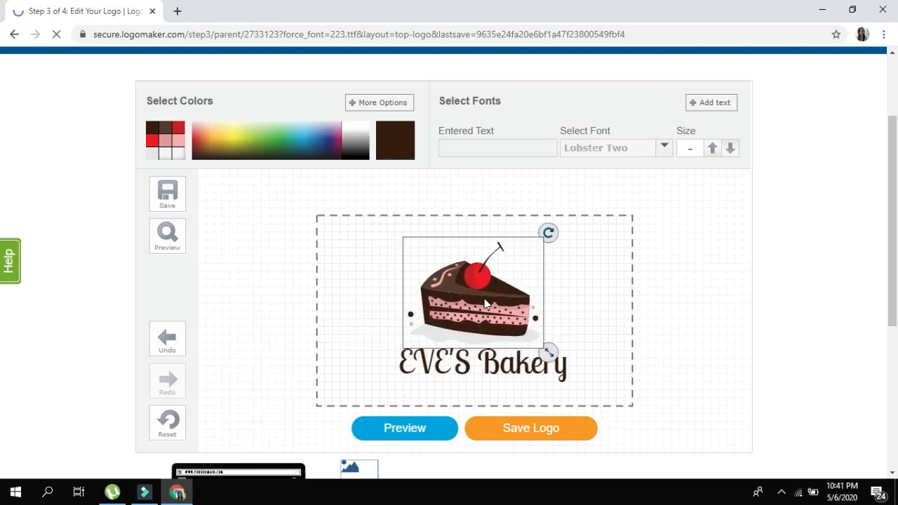
{"action": "left_click_drag", "start_coordinate": [491, 376], "coordinate": [489, 356]}
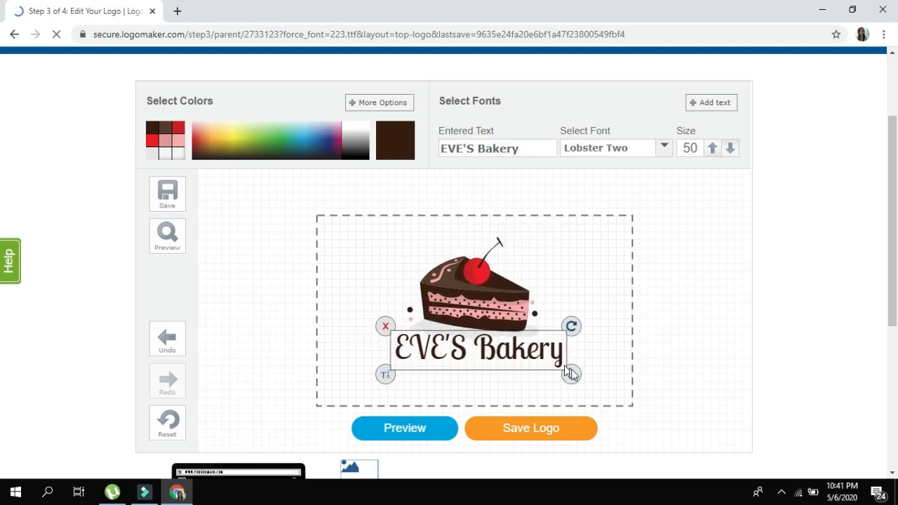
Enlarge the EVE'S Bakery text until it is wider than the cake slice, and check the logo mock-ups below the canvas.
{"action": "left_click_drag", "start_coordinate": [573, 373], "coordinate": [610, 388]}
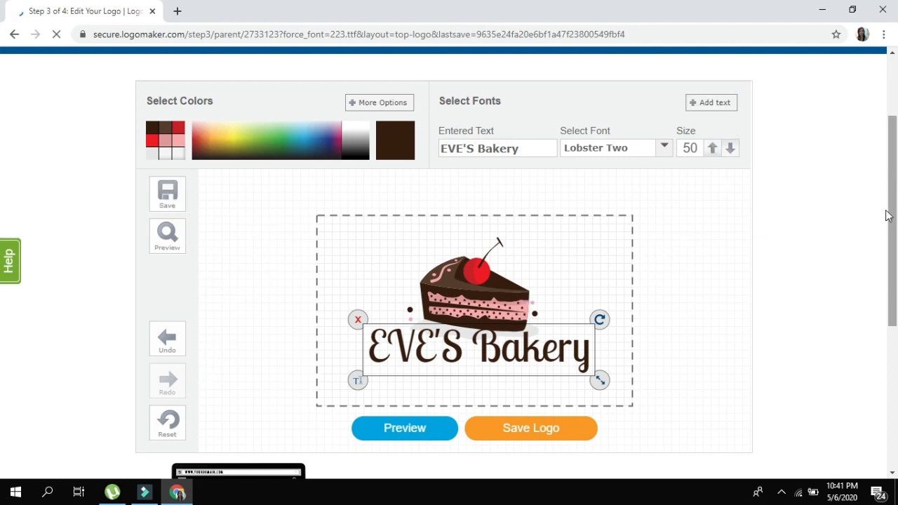
{"action": "scroll", "coordinate": [893, 249], "scroll_direction": "down", "scroll_amount": 3}
{"action": "scroll", "coordinate": [896, 252], "scroll_direction": "up", "scroll_amount": 2}
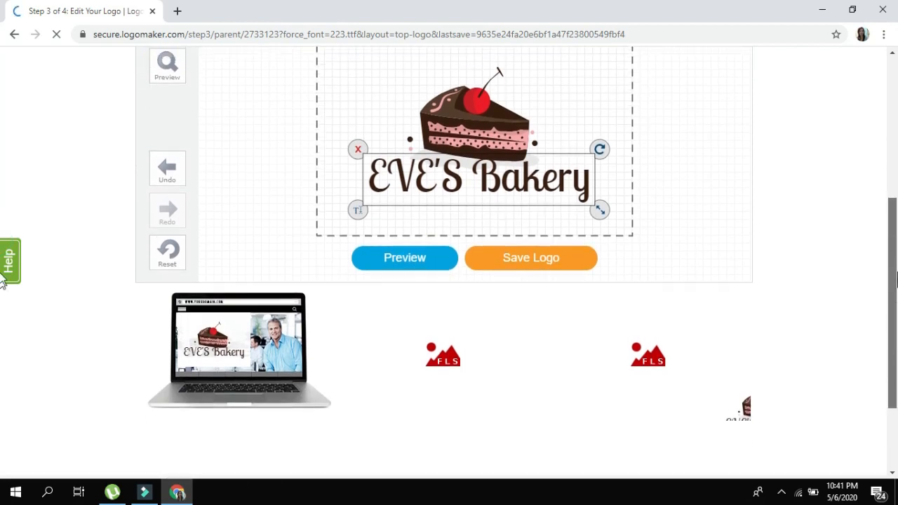
{"action": "scroll", "coordinate": [895, 254], "scroll_direction": "up", "scroll_amount": 1}
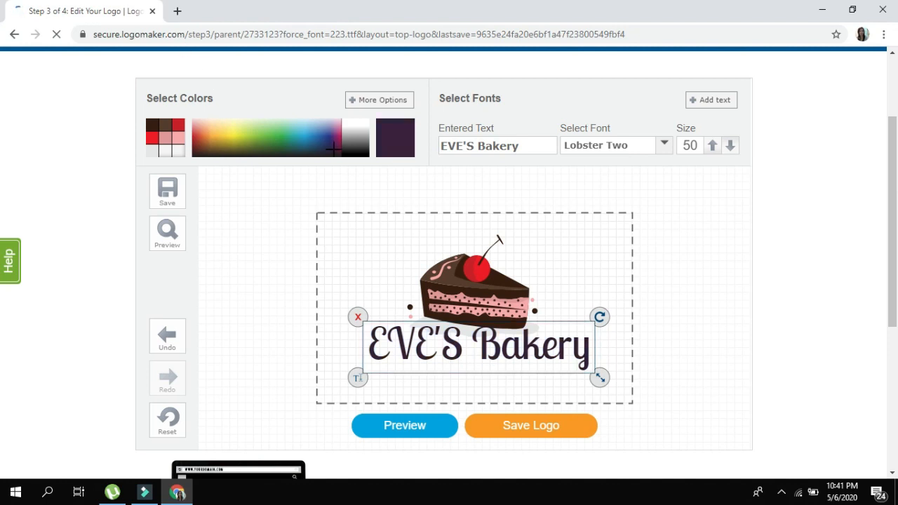
Try blue, dark red, brown, green and bright red as the colour of the EVE'S Bakery text.
{"action": "left_click", "coordinate": [306, 141]}
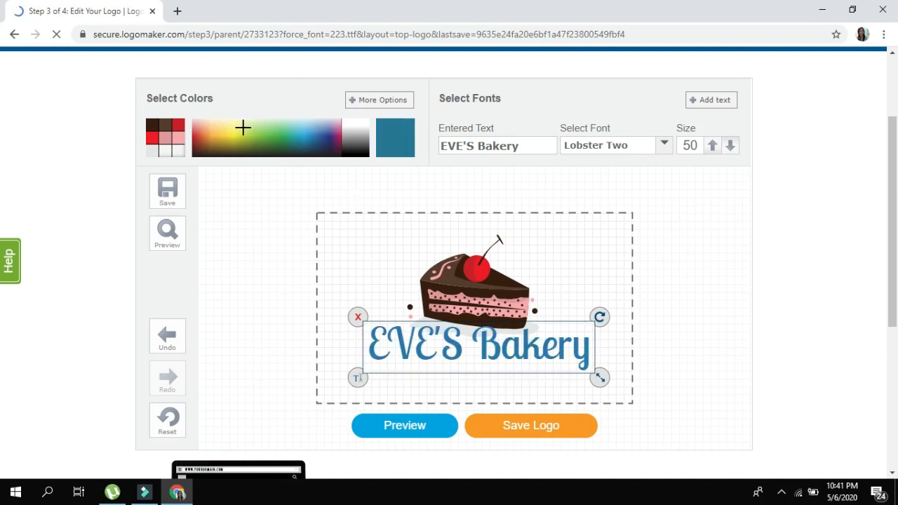
{"action": "left_click_drag", "start_coordinate": [242, 127], "coordinate": [195, 134]}
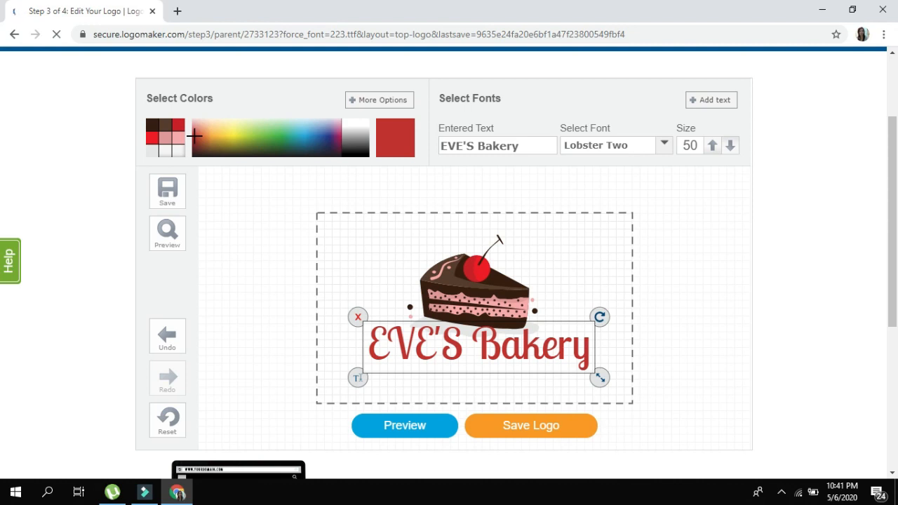
{"action": "left_click", "coordinate": [171, 126]}
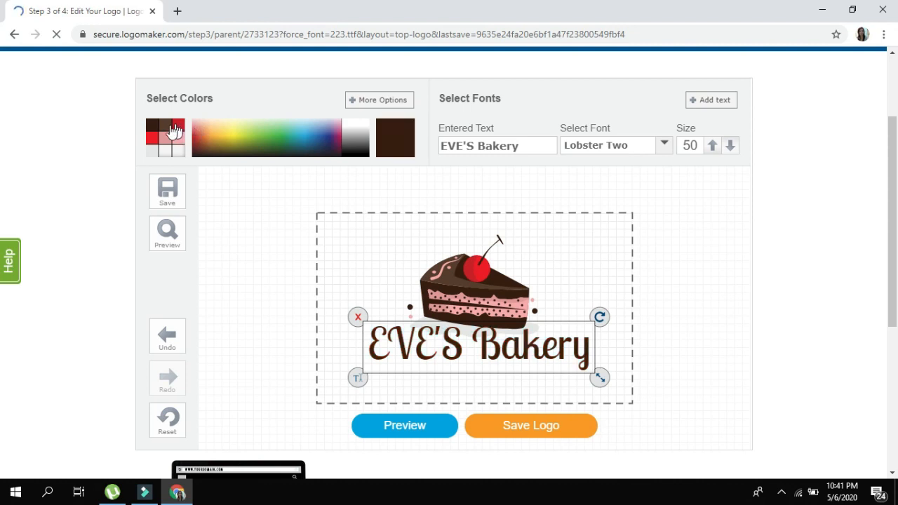
{"action": "left_click", "coordinate": [153, 136]}
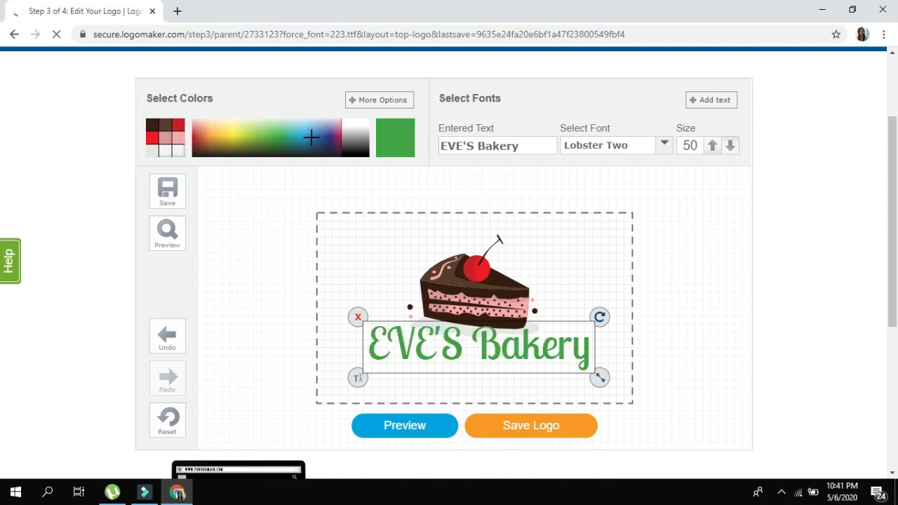
{"action": "left_click", "coordinate": [397, 152]}
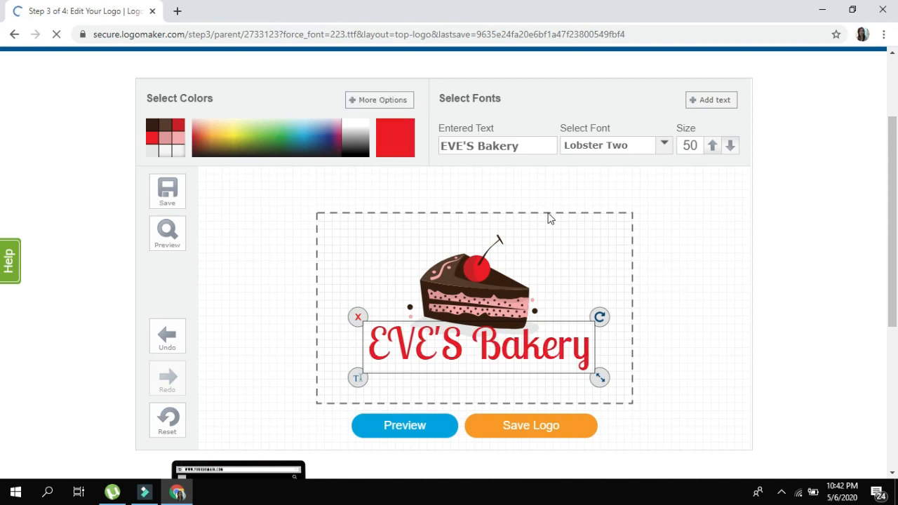
Show more colour options, compare purple 6b5cf9 with red ed1c24 on the EVE'S Bakery text, keep the red and deselect the text.
{"action": "left_click", "coordinate": [385, 102]}
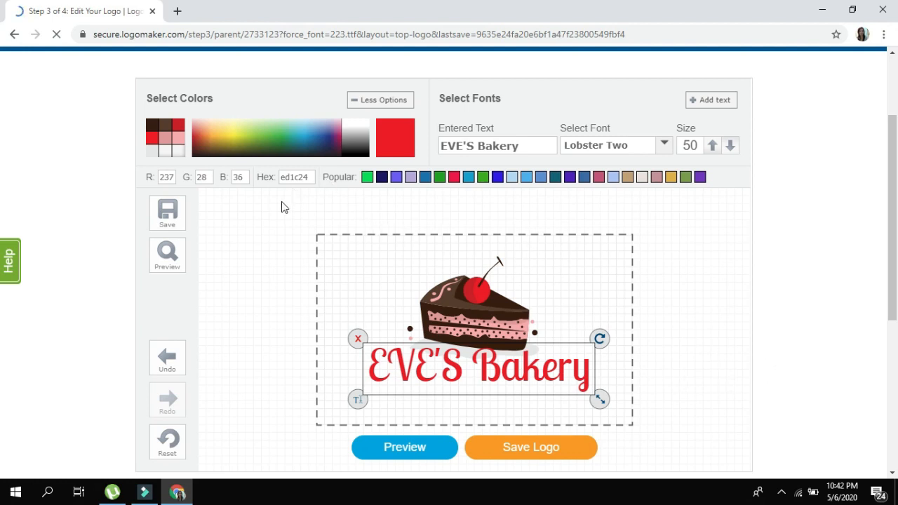
{"action": "left_click", "coordinate": [396, 177]}
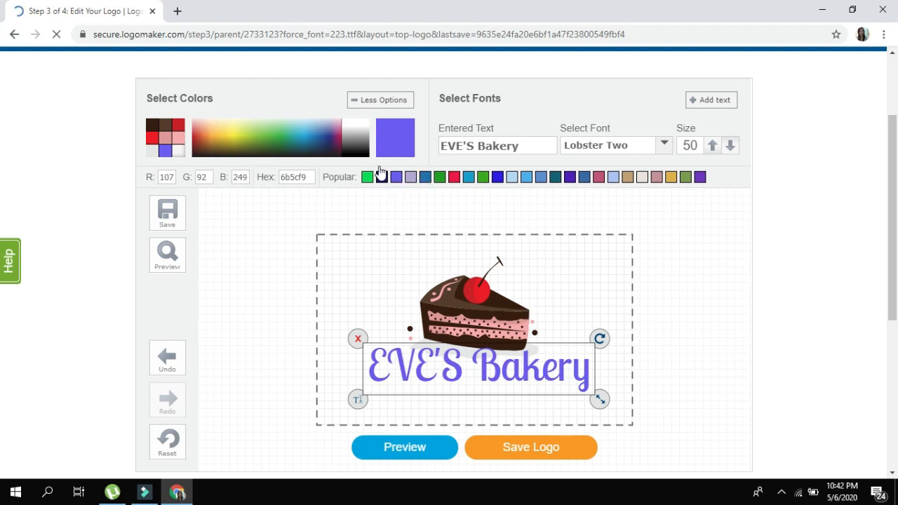
{"action": "left_click", "coordinate": [153, 138]}
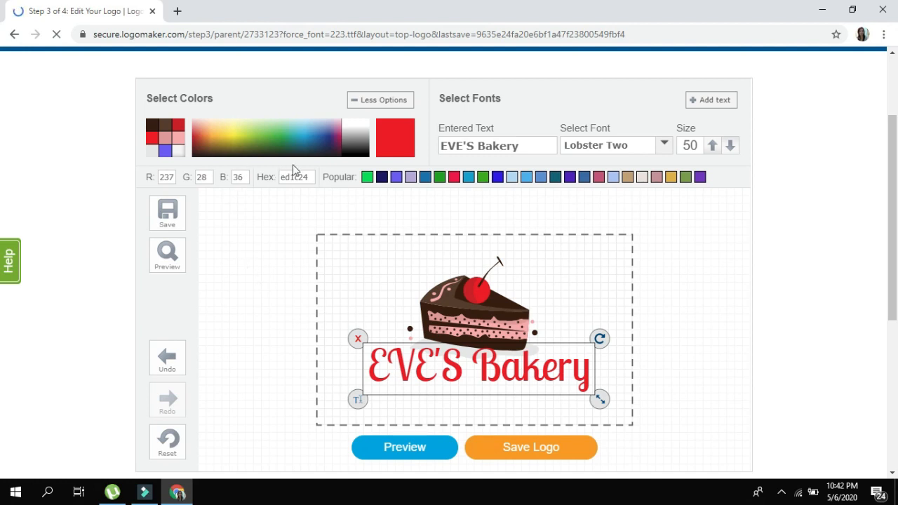
{"action": "left_click", "coordinate": [359, 138]}
{"action": "left_click", "coordinate": [164, 151]}
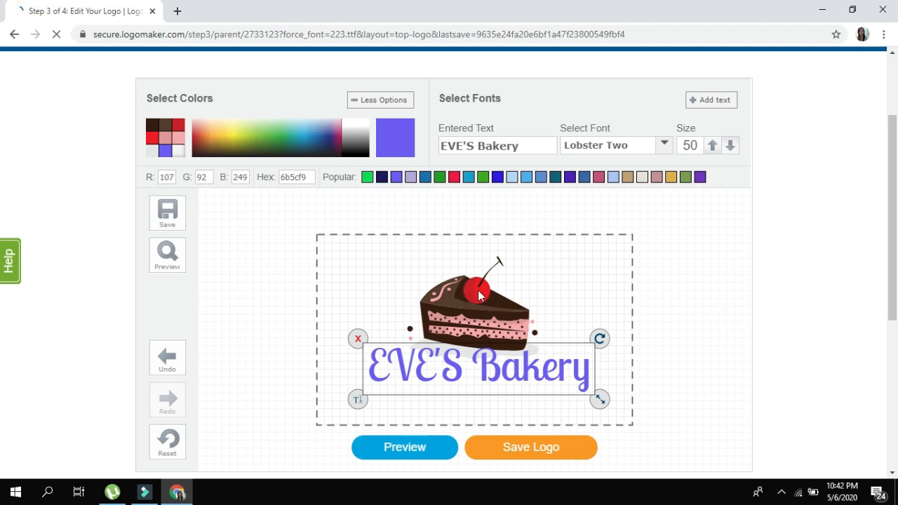
{"action": "left_click", "coordinate": [151, 139]}
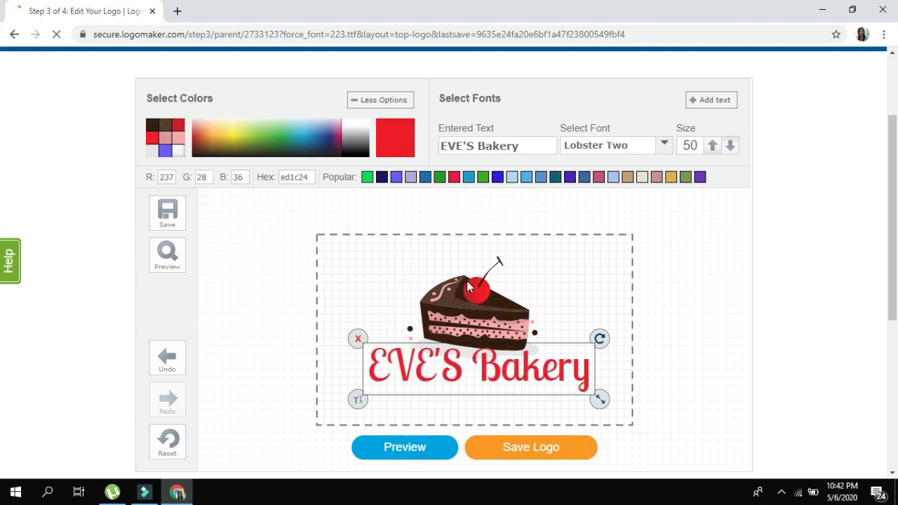
{"action": "left_click", "coordinate": [684, 352]}
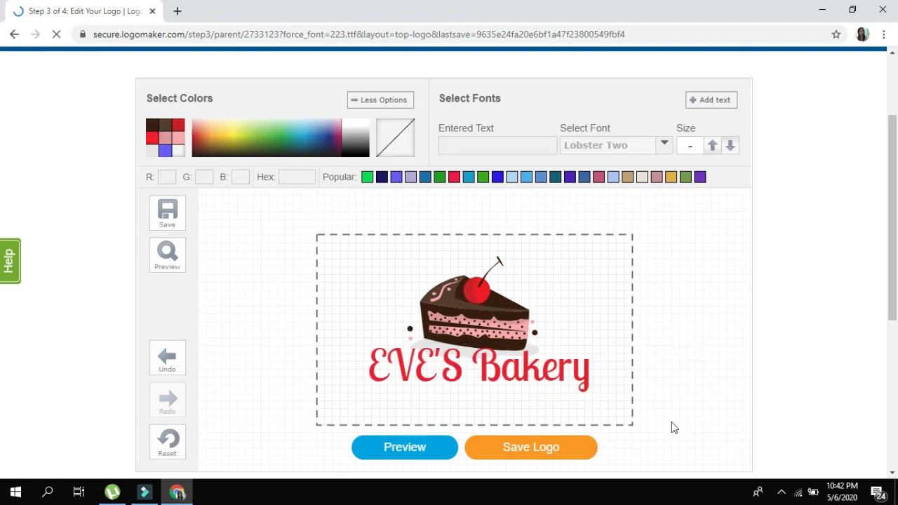